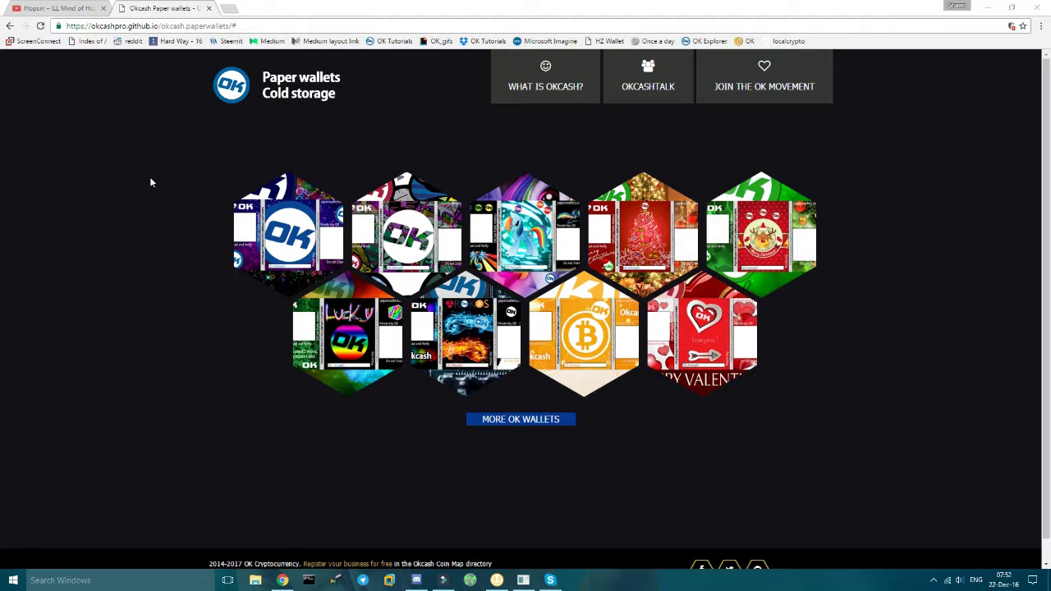
Expand the gallery with MORE OK WALLETS and choose the OK Xmas 1 design.
{"action": "left_click", "coordinate": [519, 422]}
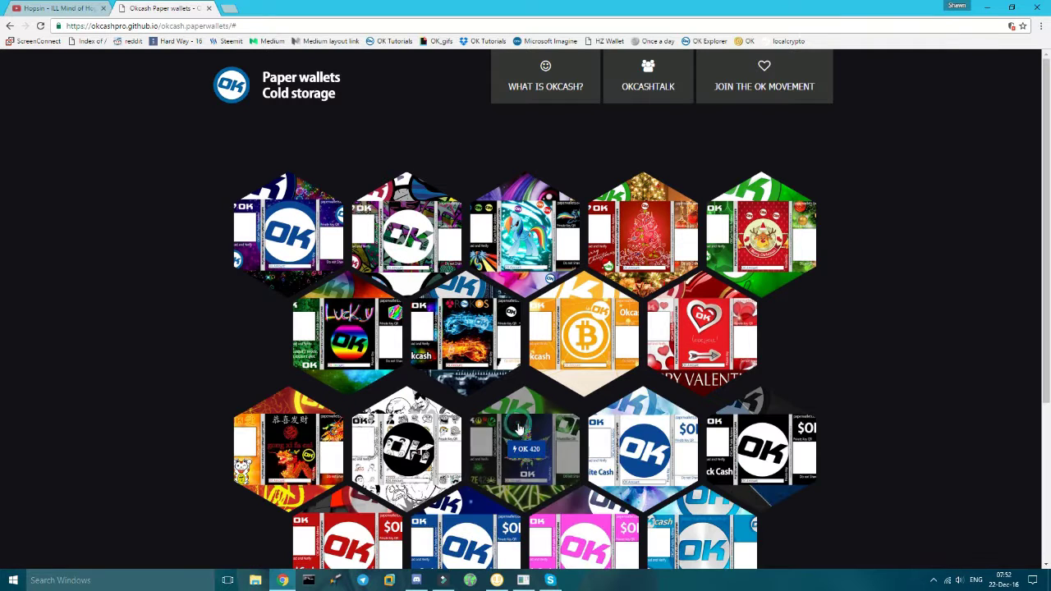
{"action": "scroll", "coordinate": [0, 296], "scroll_direction": "down", "scroll_amount": 2}
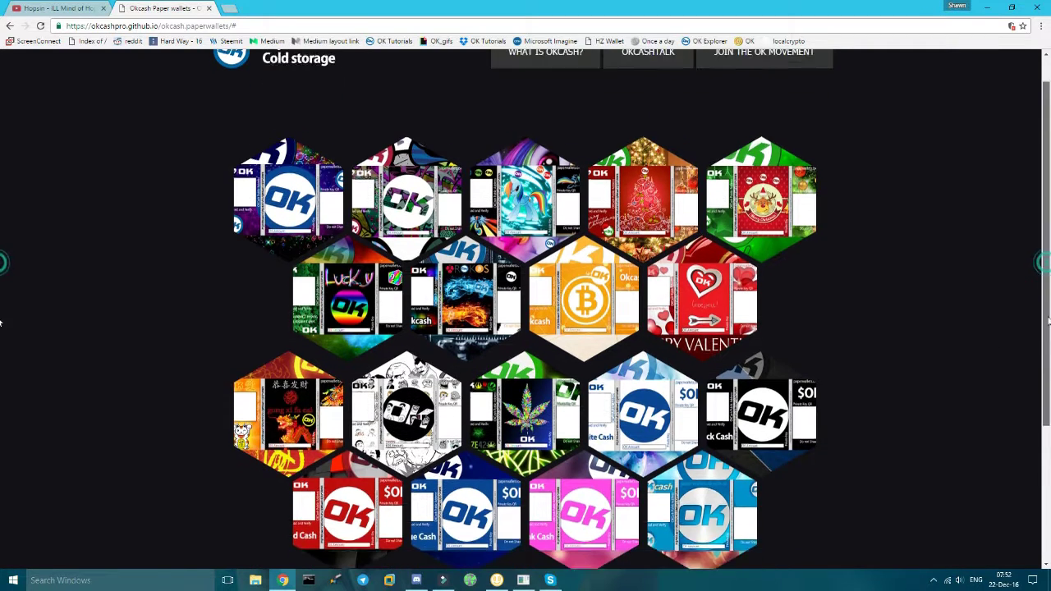
{"action": "scroll", "coordinate": [0, 337], "scroll_direction": "up", "scroll_amount": 1}
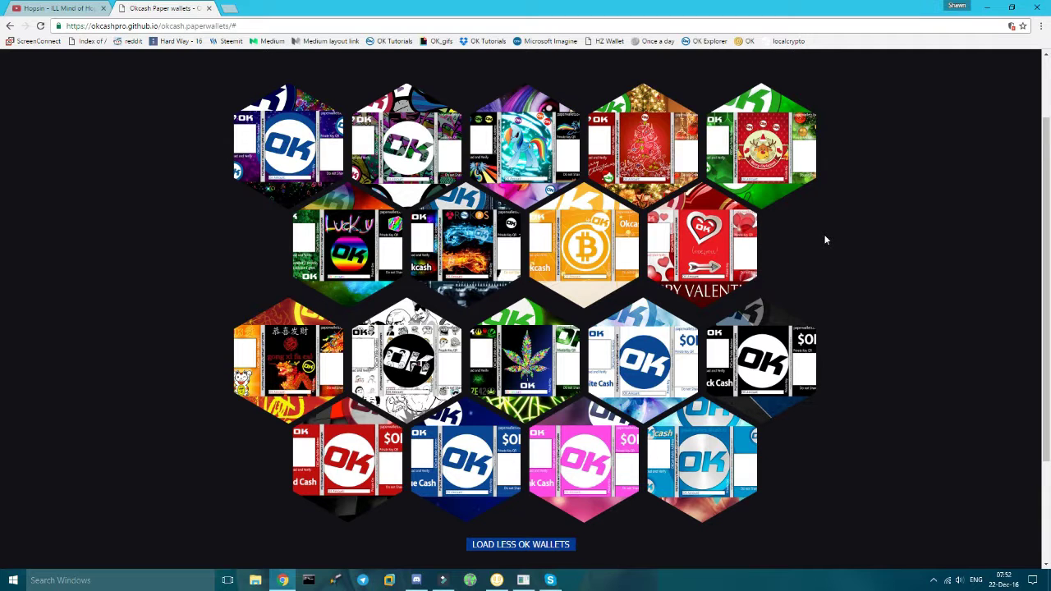
{"action": "left_click", "coordinate": [678, 160]}
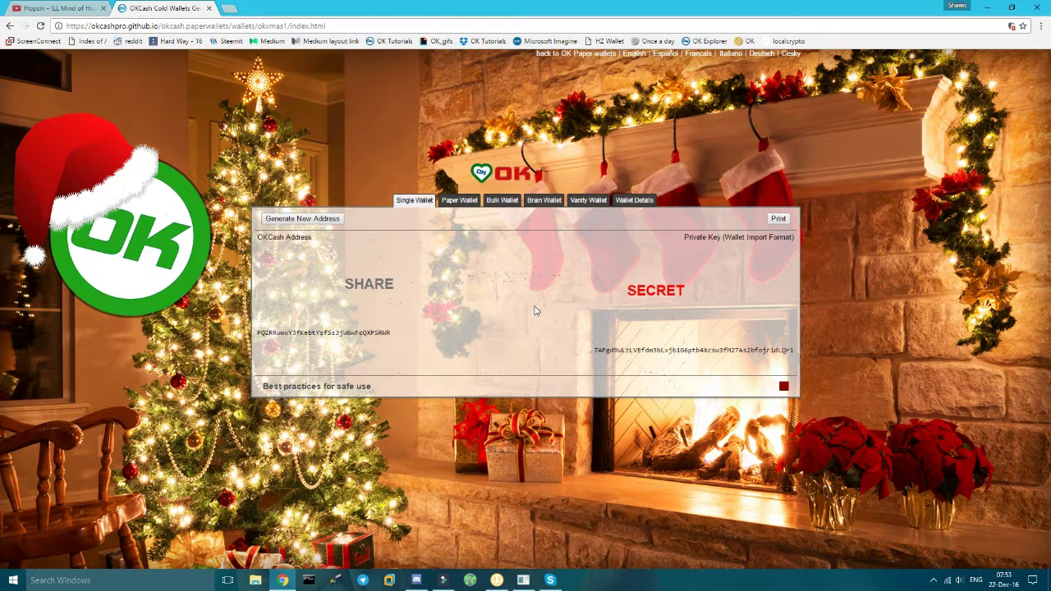
On the Paper Wallet tab, generate 5 addresses laid out 3 per page.
{"action": "left_click", "coordinate": [460, 203]}
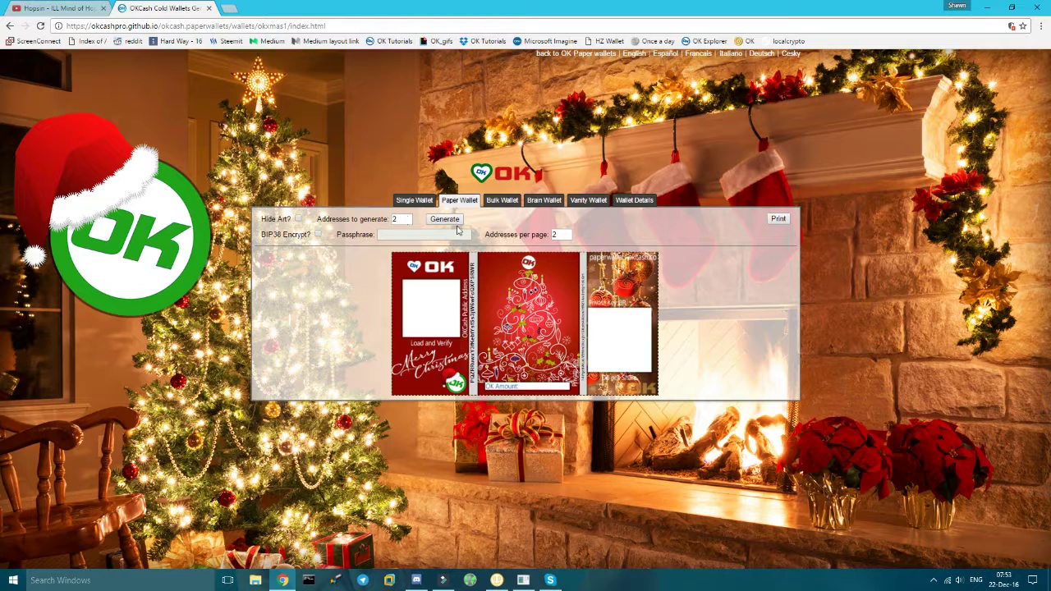
{"action": "left_click_drag", "start_coordinate": [408, 220], "coordinate": [378, 223]}
{"action": "type", "text": "5"}
{"action": "left_click", "coordinate": [559, 234]}
{"action": "left_click_drag", "start_coordinate": [558, 235], "coordinate": [553, 236]}
{"action": "type", "text": "3"}
{"action": "left_click", "coordinate": [457, 220]}
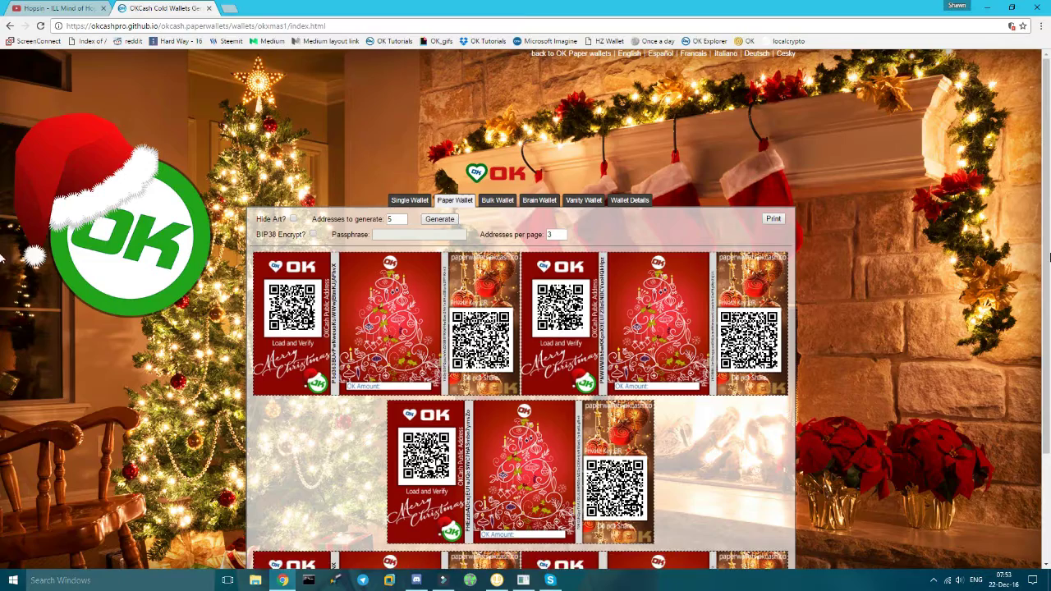
Scroll down through the generated Christmas paper wallets.
{"action": "scroll", "coordinate": [1026, 213], "scroll_direction": "down", "scroll_amount": 2}
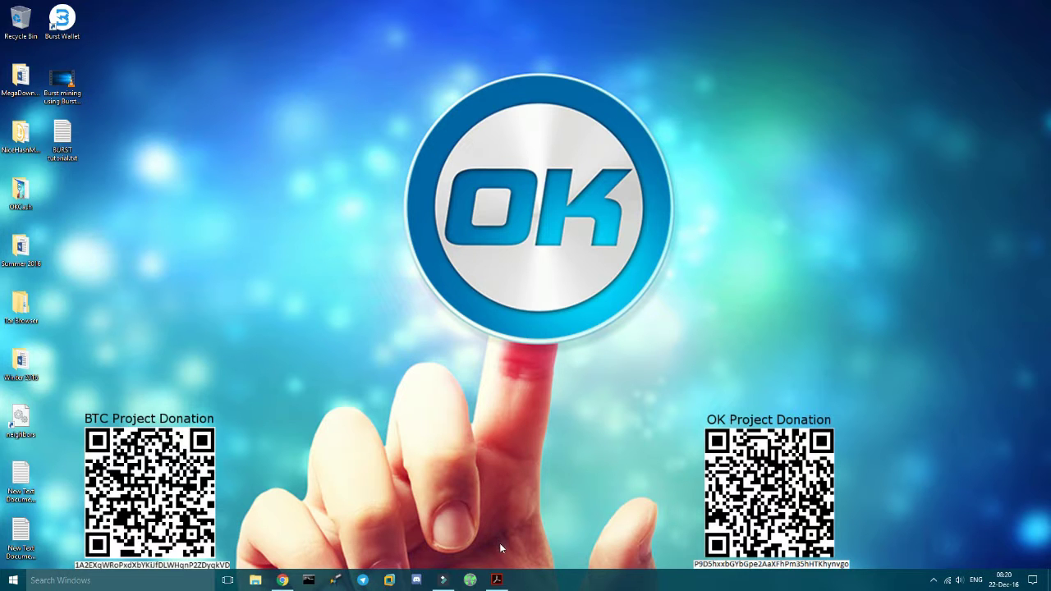
Bring up 420_cold.pdf in Acrobat and select the OKCash address text.
{"action": "left_click", "coordinate": [497, 580]}
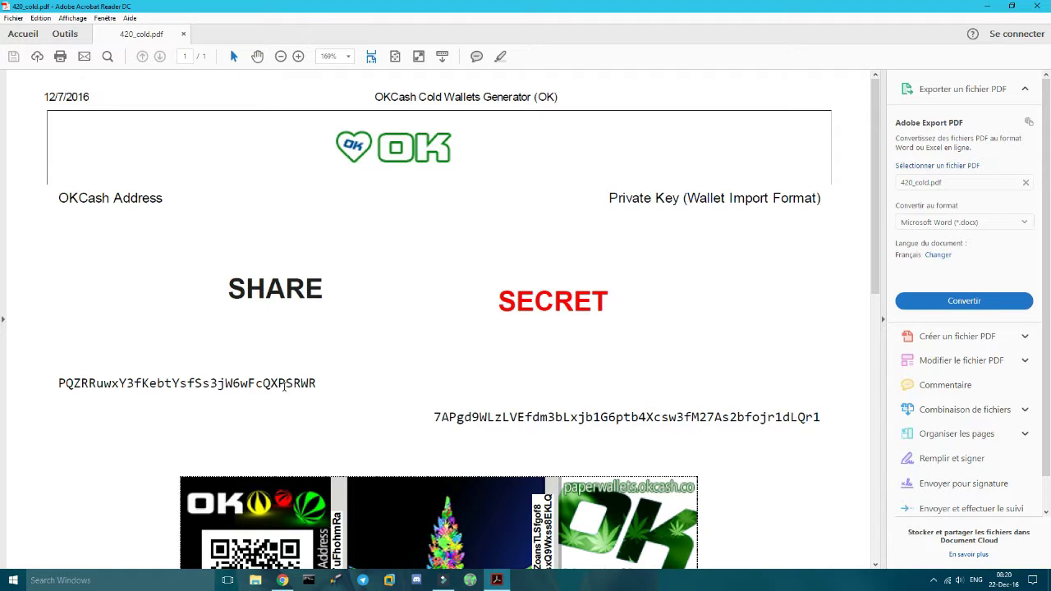
{"action": "double_click", "coordinate": [317, 383]}
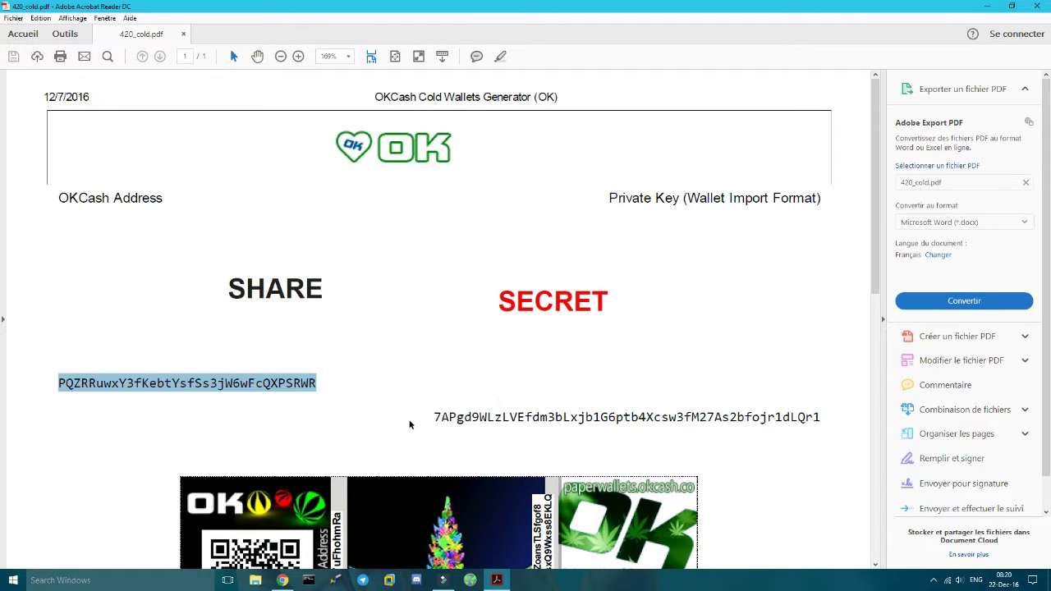
{"action": "left_click_drag", "start_coordinate": [425, 416], "coordinate": [821, 417]}
{"action": "left_click", "coordinate": [843, 310]}
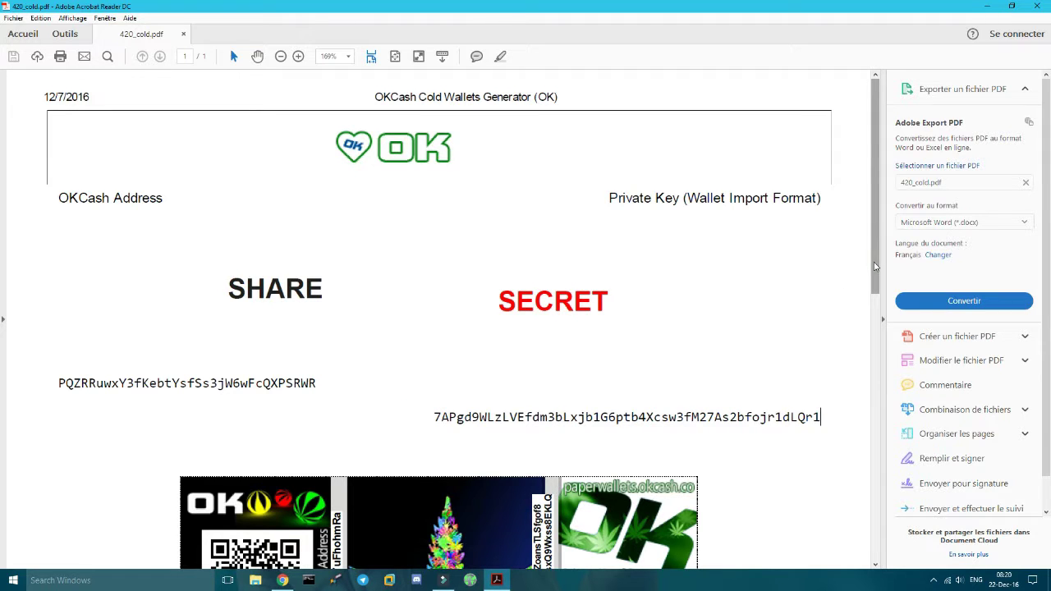
Select the vertical private key and public address text, then clear the selection.
{"action": "left_click_drag", "start_coordinate": [876, 271], "coordinate": [876, 413]}
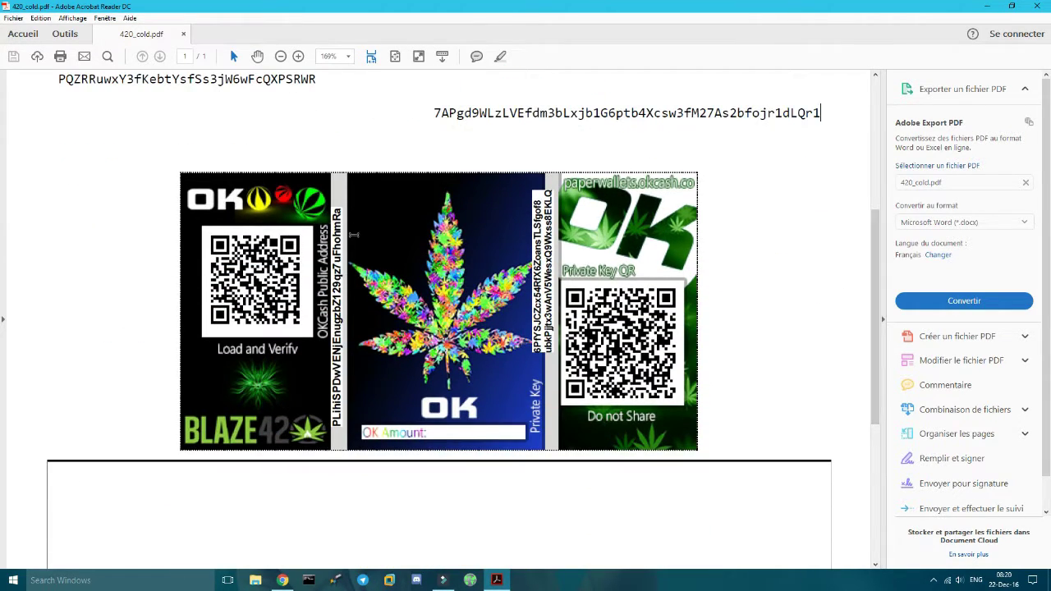
{"action": "left_click_drag", "start_coordinate": [338, 212], "coordinate": [343, 397]}
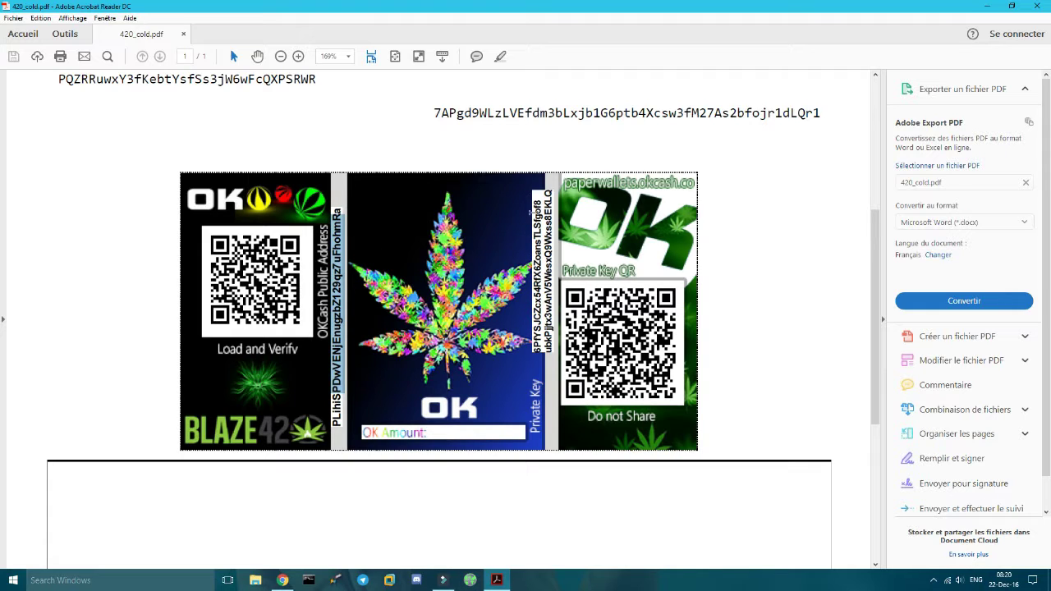
{"action": "left_click", "coordinate": [535, 200]}
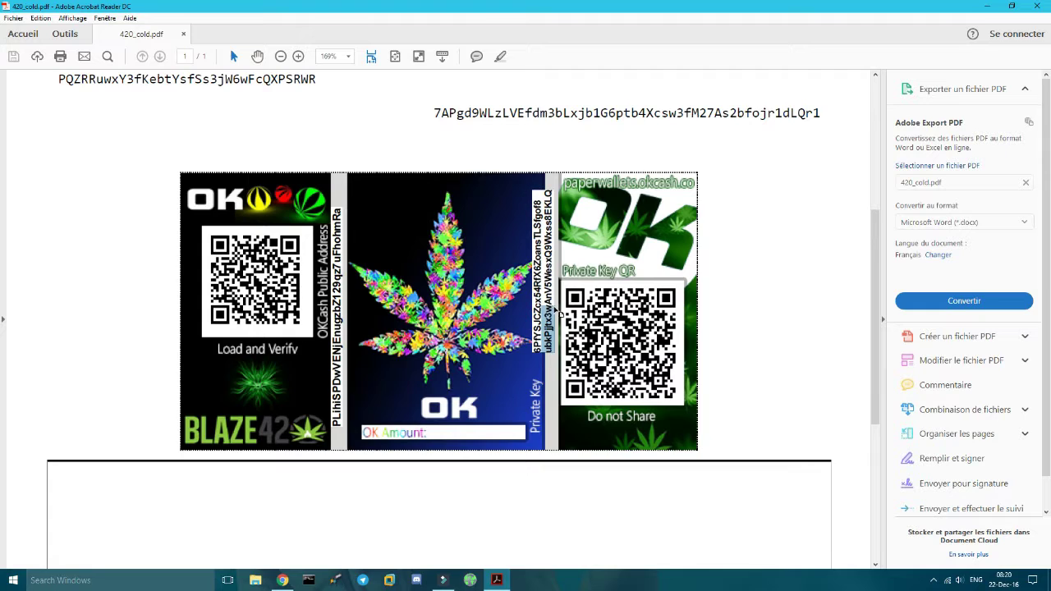
{"action": "left_click", "coordinate": [831, 219]}
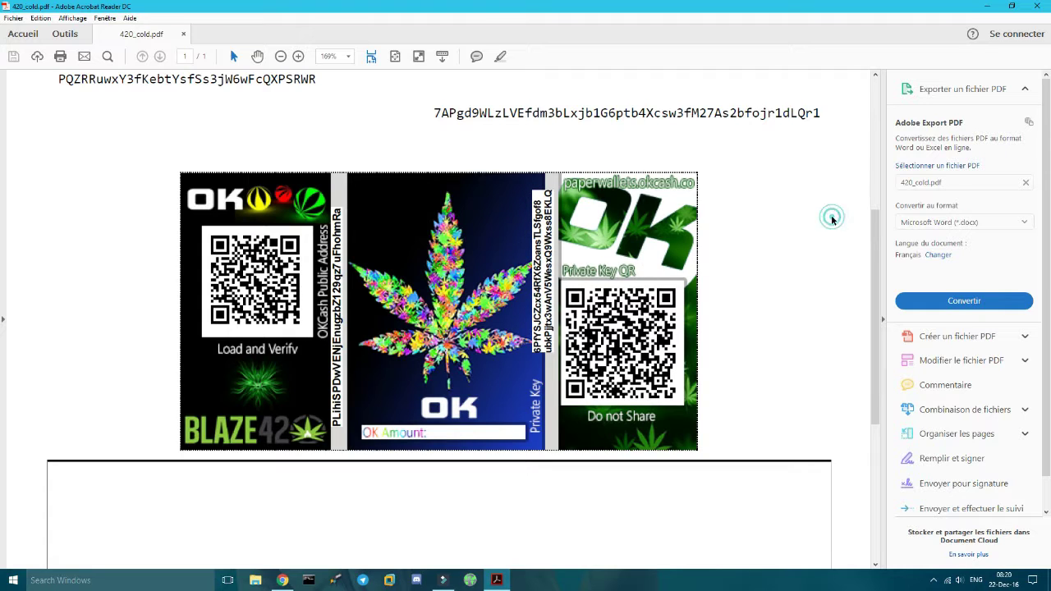